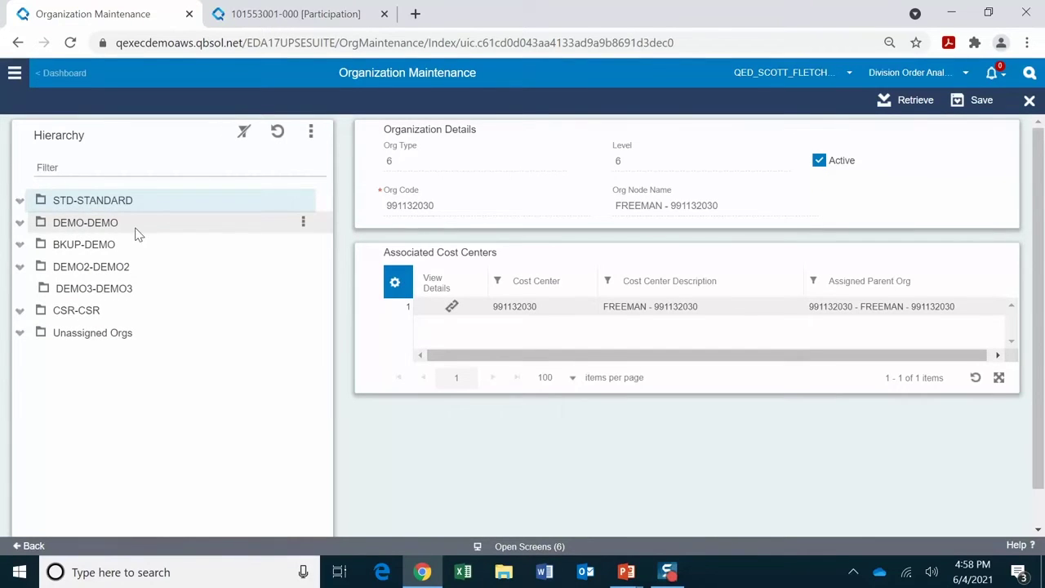
Step: Open the STD-STANDARD organization profile and review its system usage options and org type levels
click(108, 204)
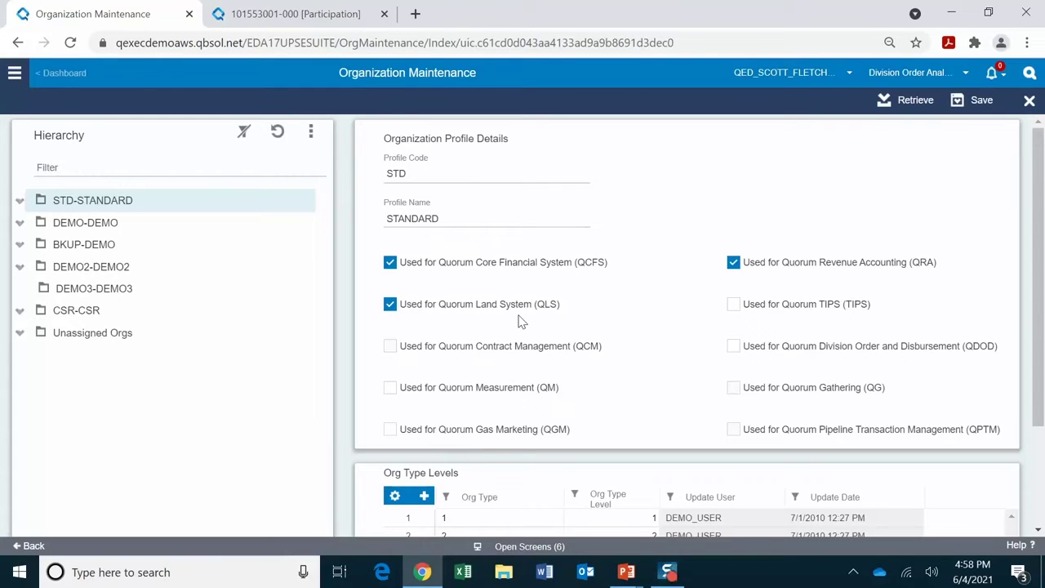
scroll(570, 287, down, 2)
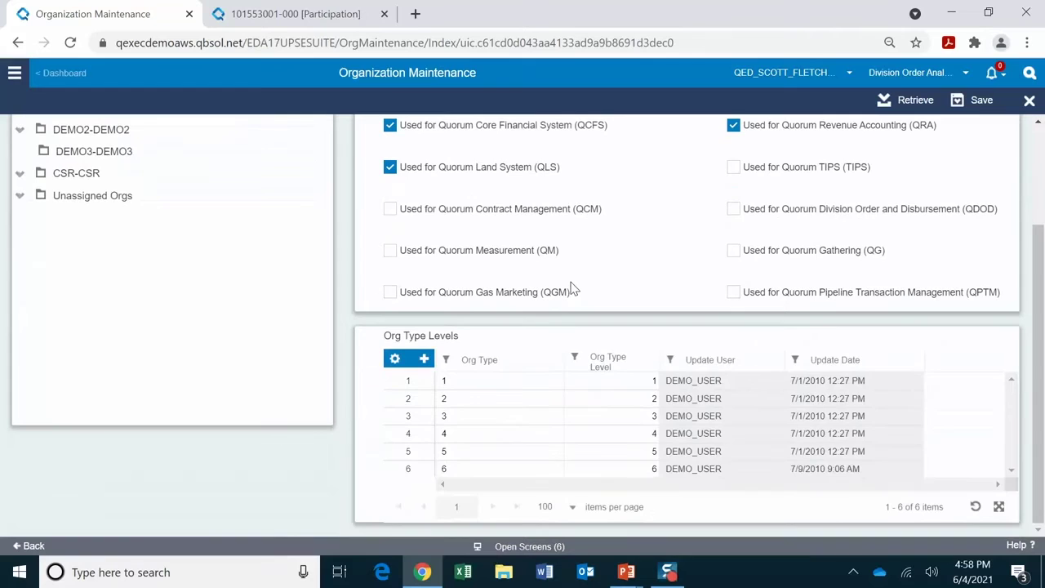
scroll(570, 287, up, 2)
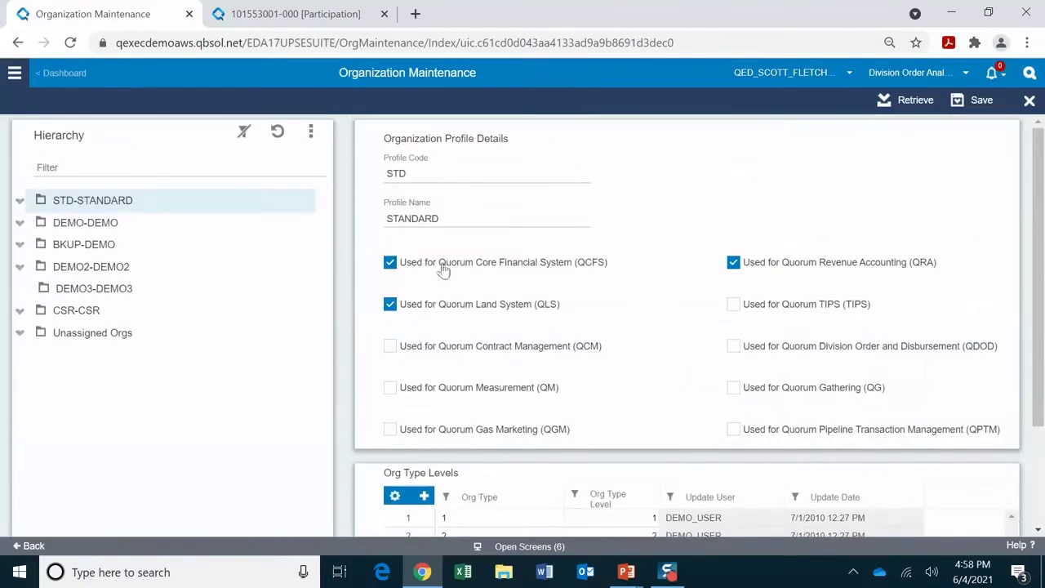
Step: Expand the STD-STANDARD hierarchy through 301 QBS CONS and GULFDIV down to the fields under GULFABND
click(19, 202)
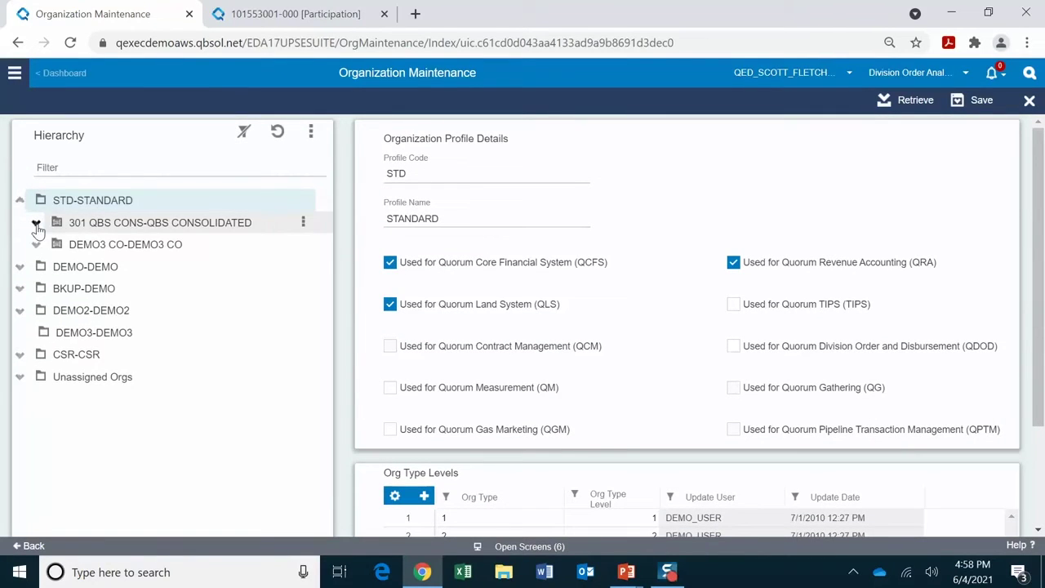
click(36, 224)
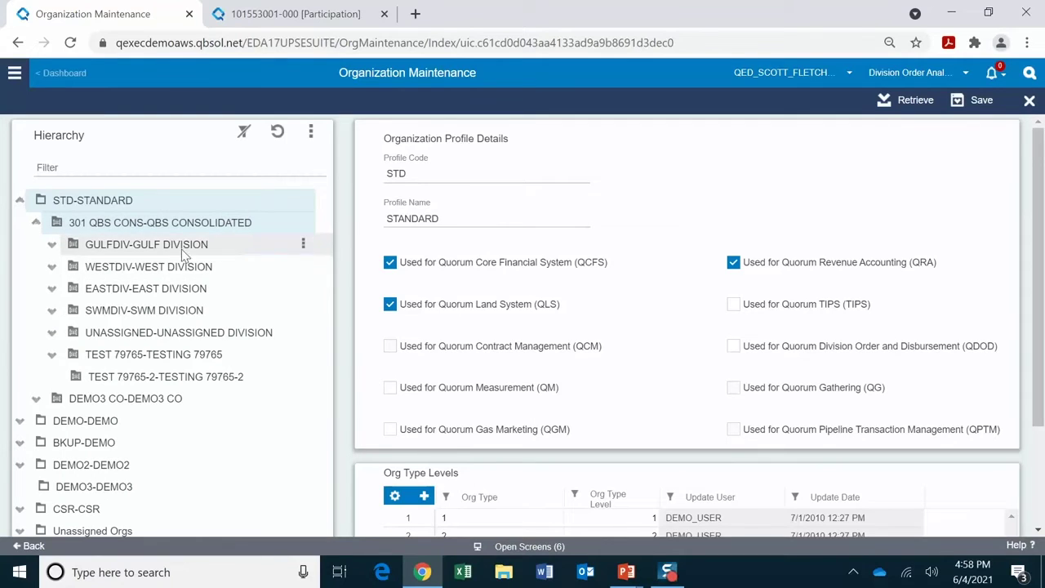
click(51, 244)
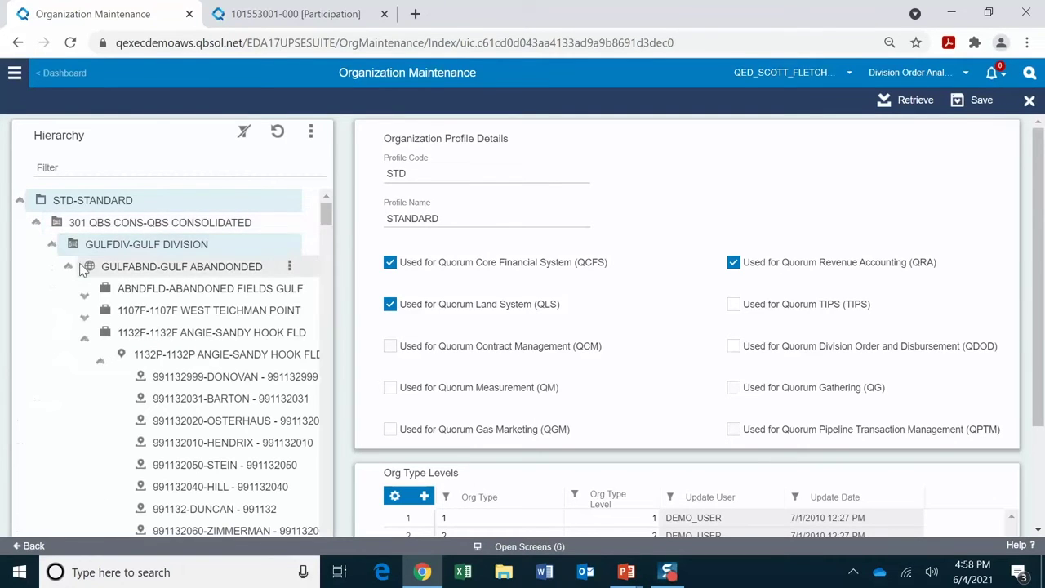
click(69, 268)
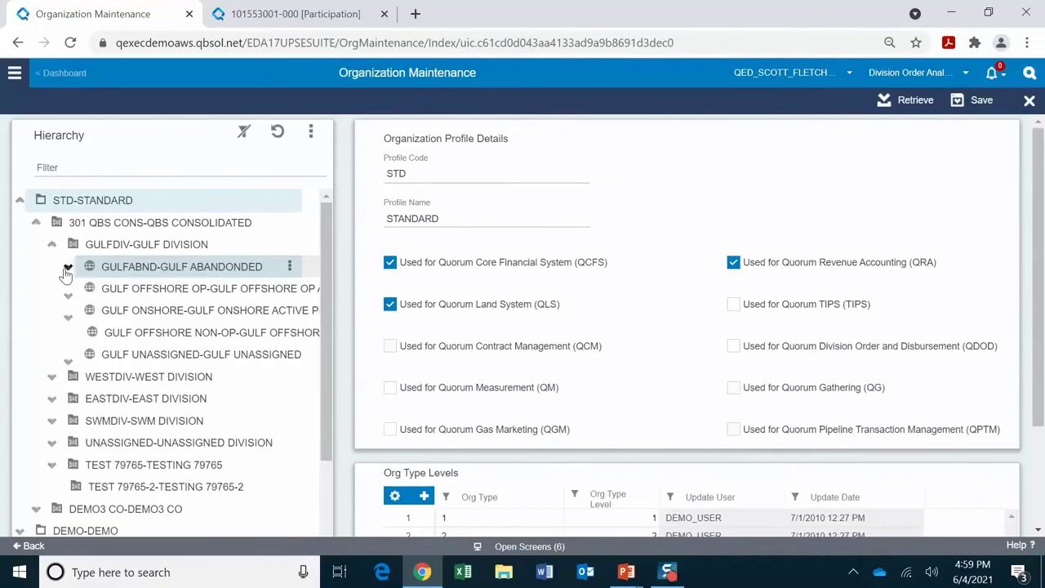
click(65, 269)
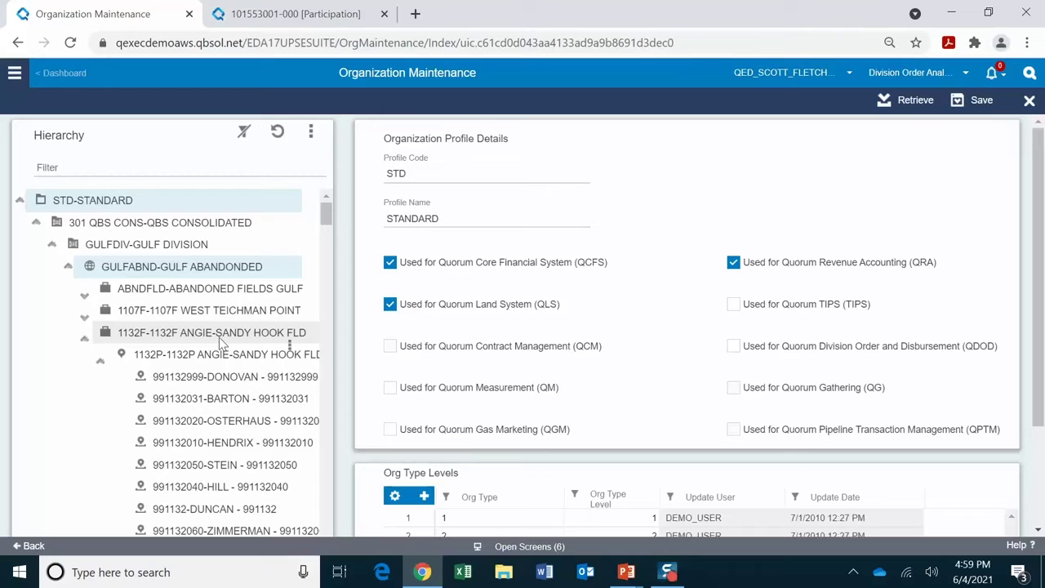
Step: Open the details of org 991132030 under prospect 1132P ANGIE-SANDY HOOK FLD
click(100, 363)
click(100, 362)
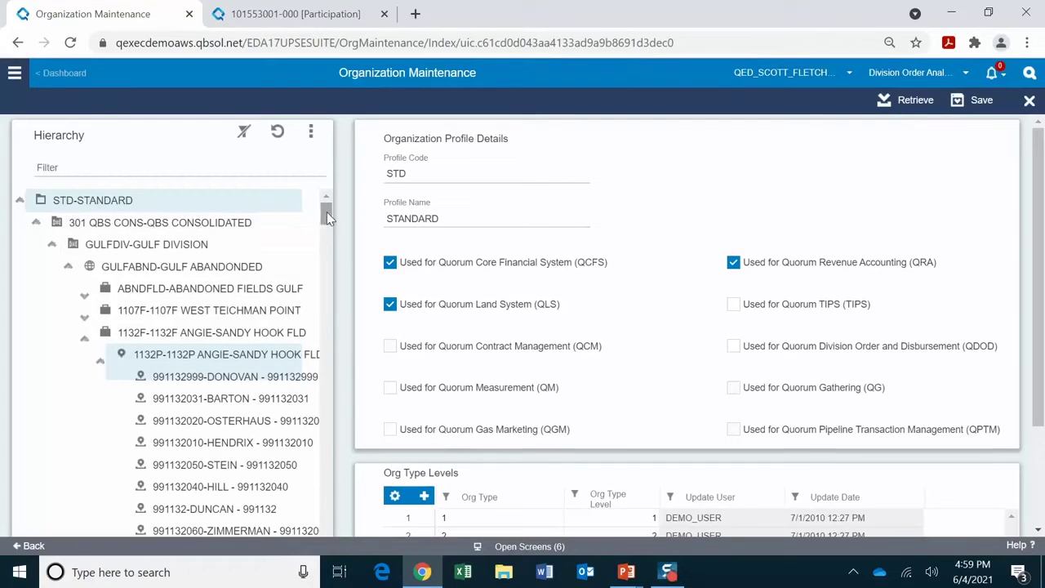
scroll(324, 224, down, 5)
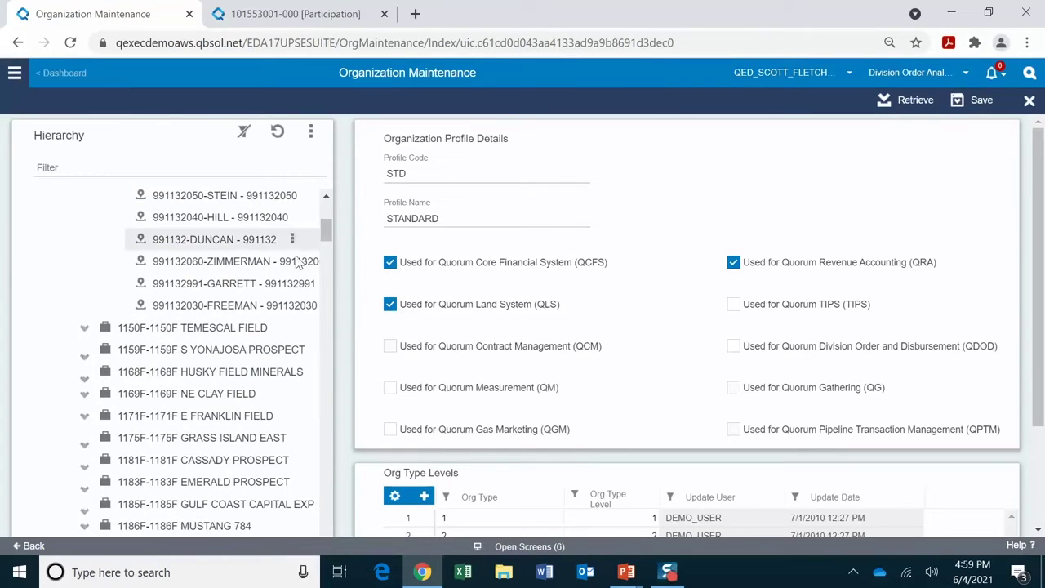
click(234, 307)
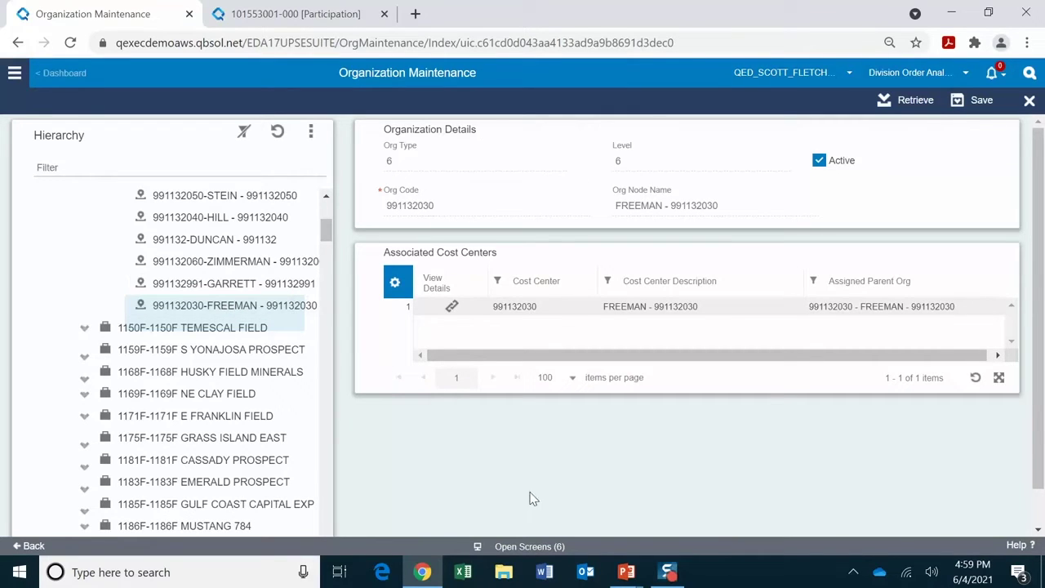
Step: Go to the open Cost Center Maintenance screen and review the cost center's org code and parent in the STD hierarchy
click(520, 547)
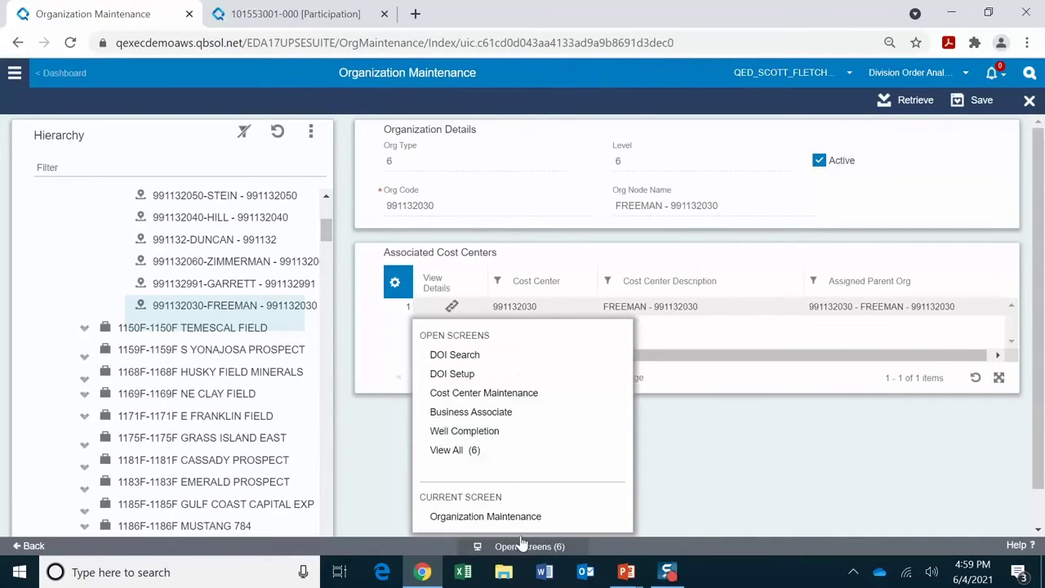
click(488, 395)
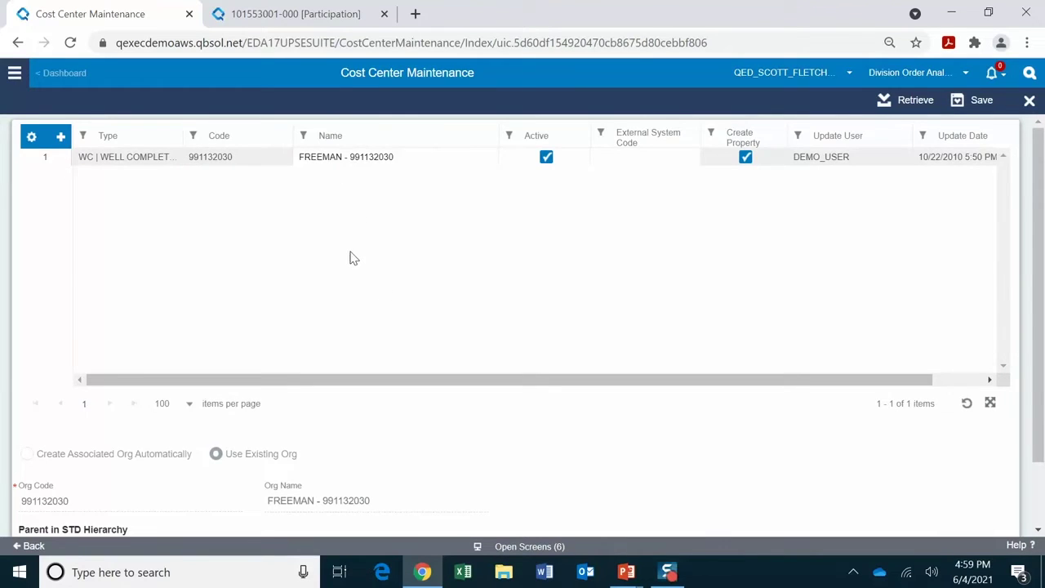
scroll(353, 258, down, 2)
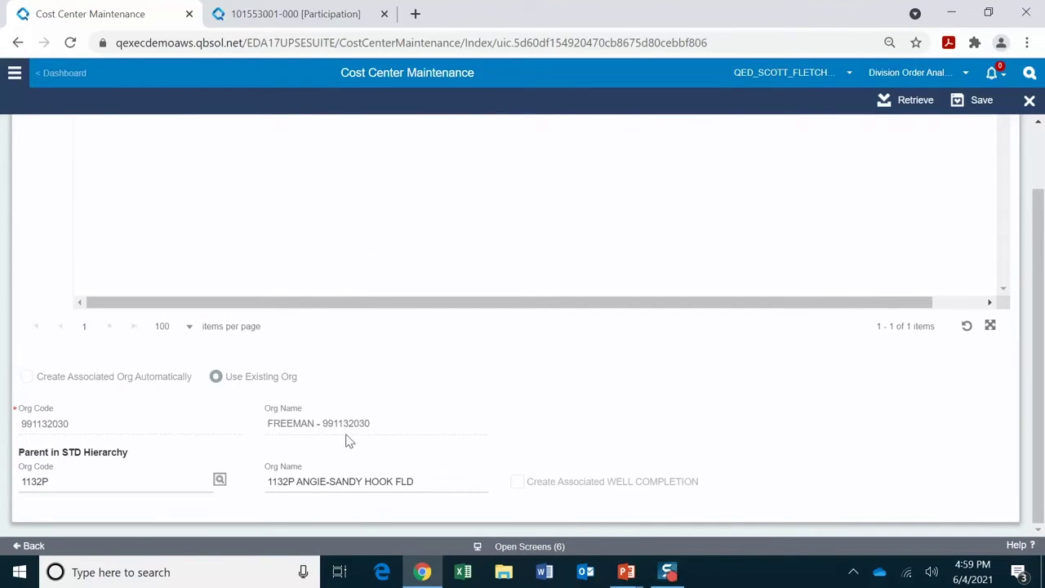
mouse_move(114, 497)
mouse_move(322, 496)
scroll(419, 490, up, 1)
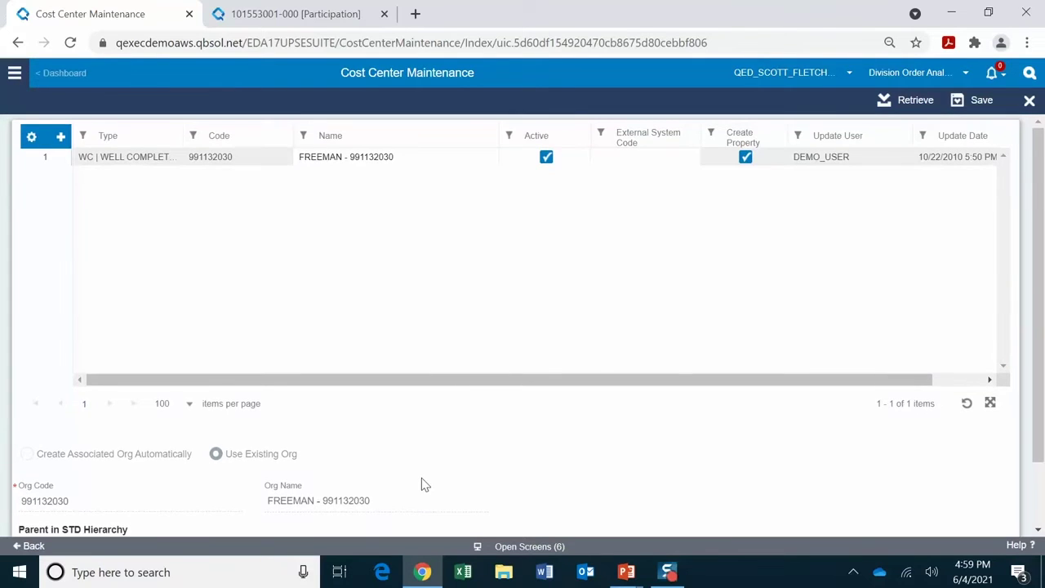
Step: Switch to the open land agreement and show its Organization details with the assigned cost center and hierarchy
click(308, 16)
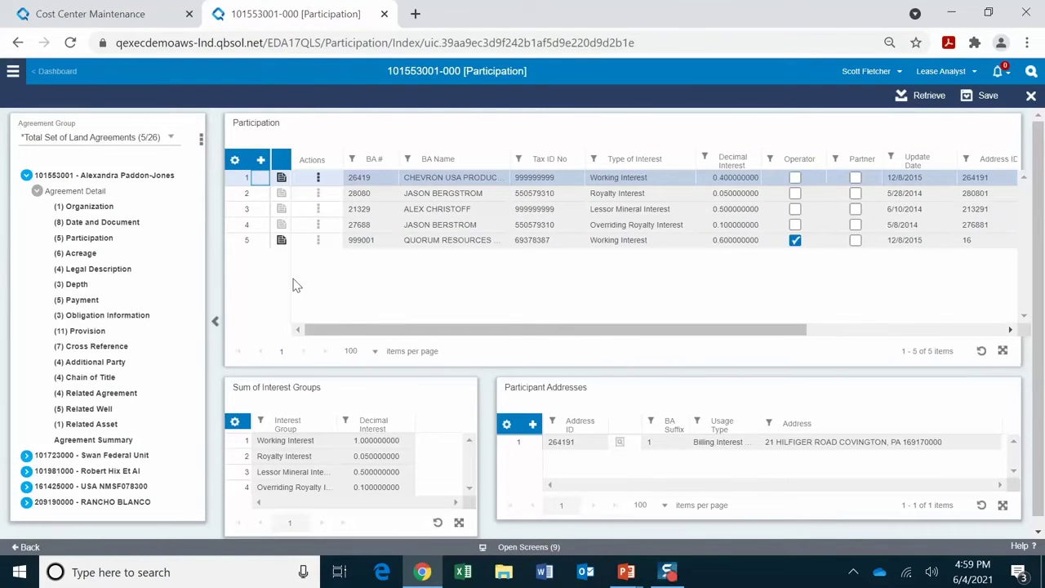
click(90, 207)
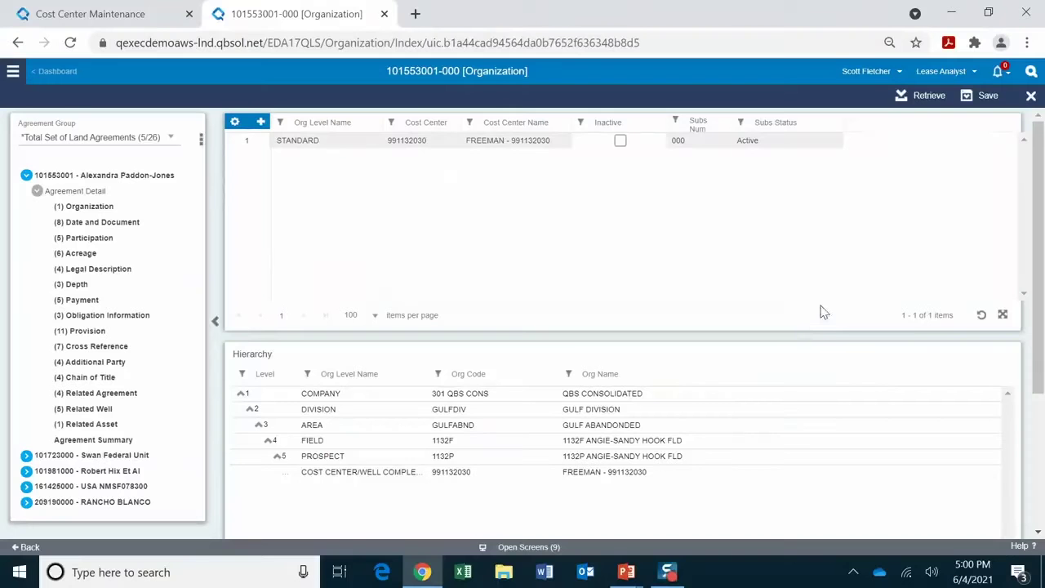
Step: Return to the revenue system's open Well Completion screen and review the well's location and general status details
click(150, 17)
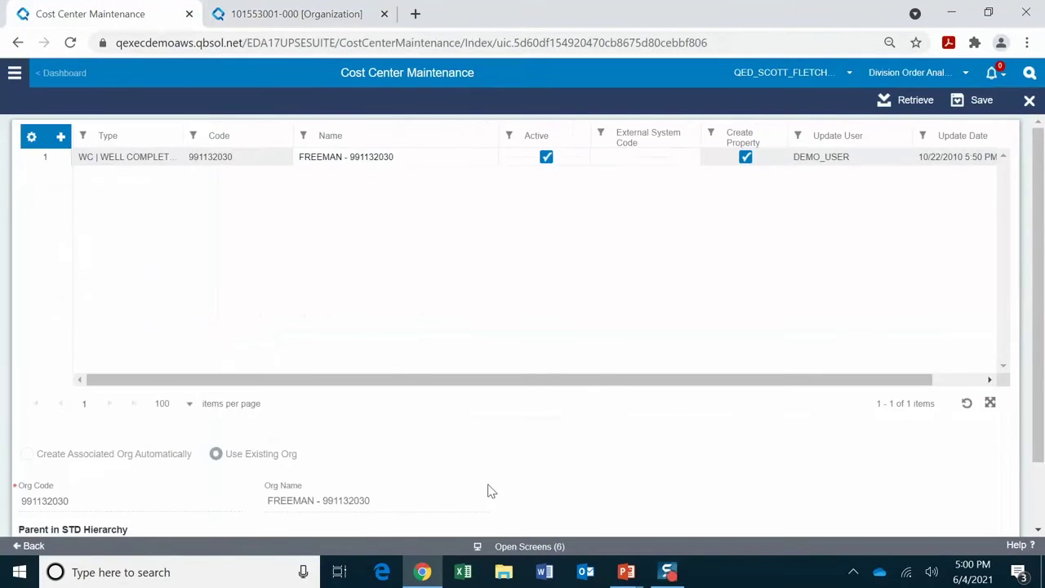
click(524, 553)
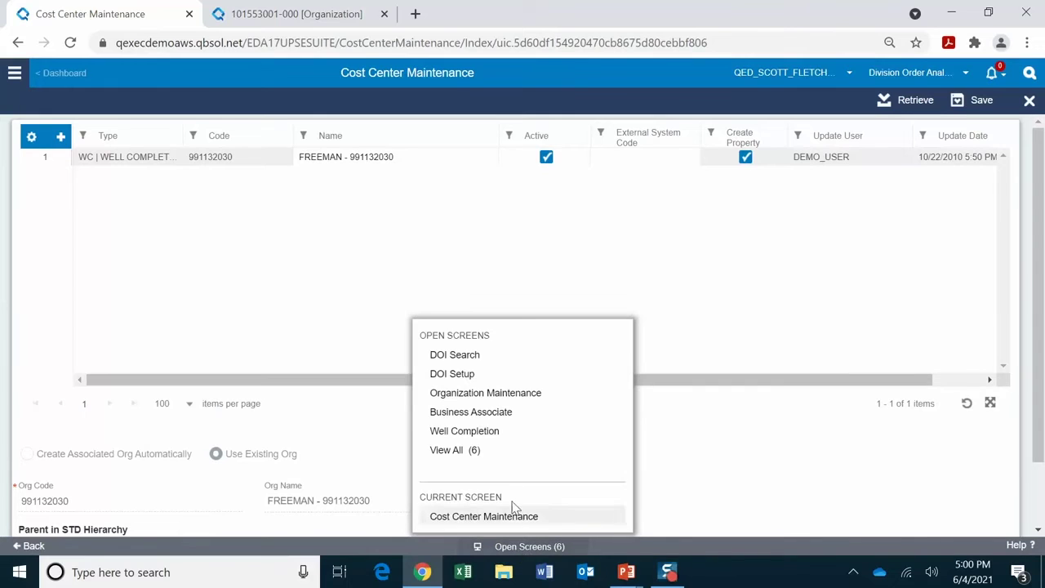
click(482, 432)
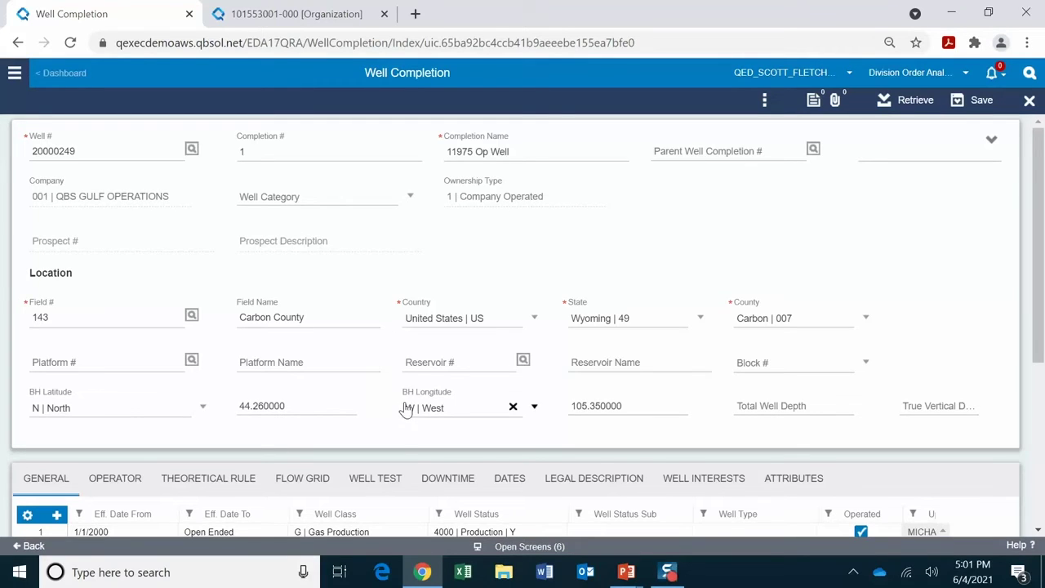
scroll(406, 418, down, 1)
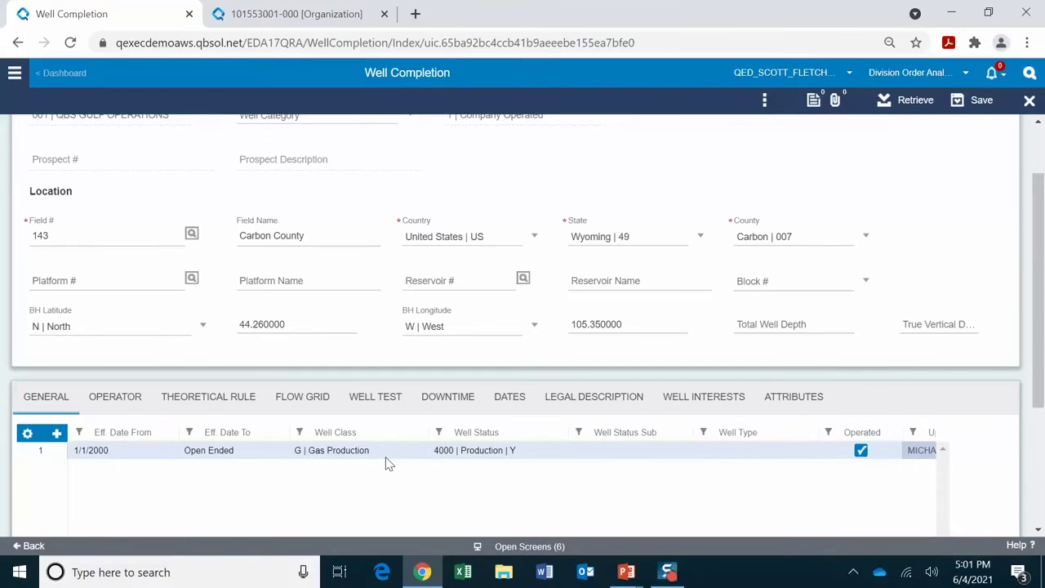
scroll(389, 462, up, 1)
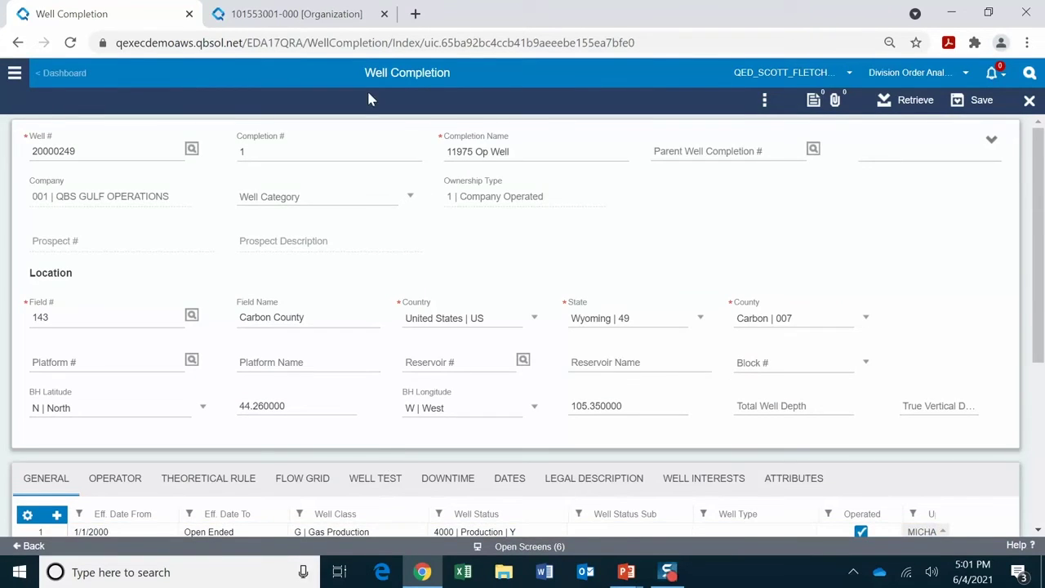
Step: Open the land agreement's Related Well records, select well 20000249-1 and review its attribute details
click(331, 18)
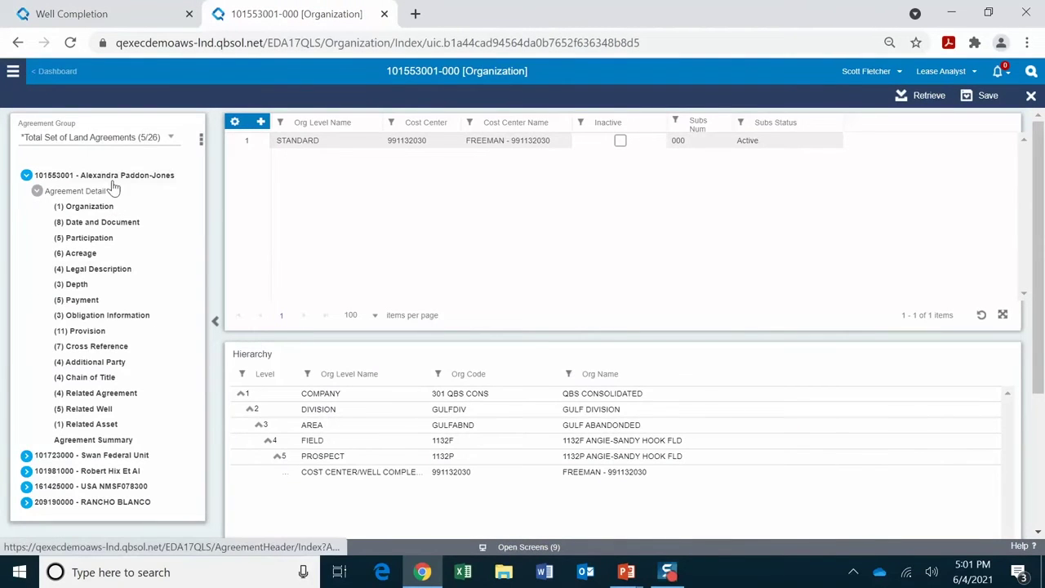
click(96, 410)
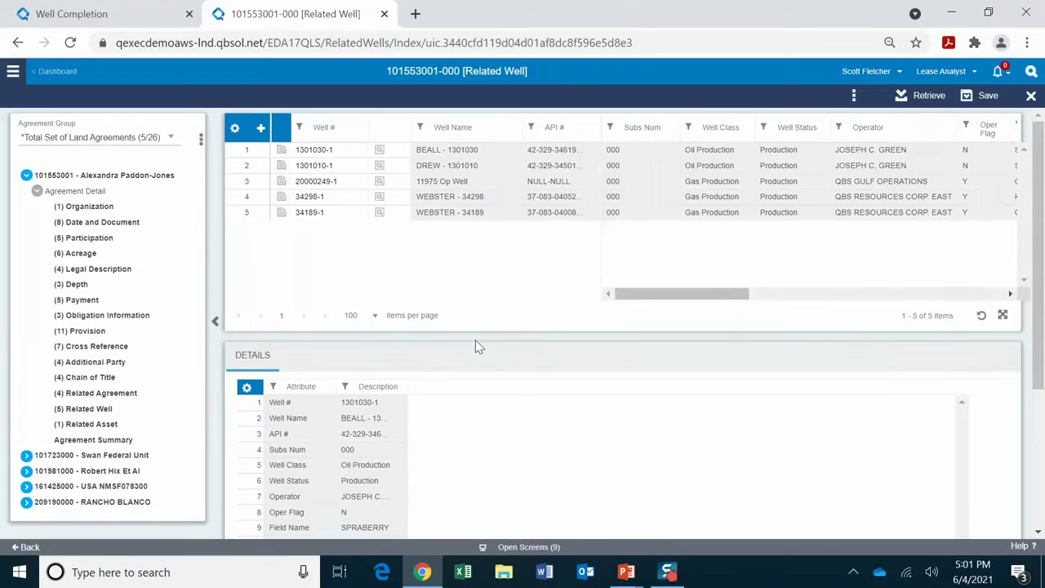
click(258, 183)
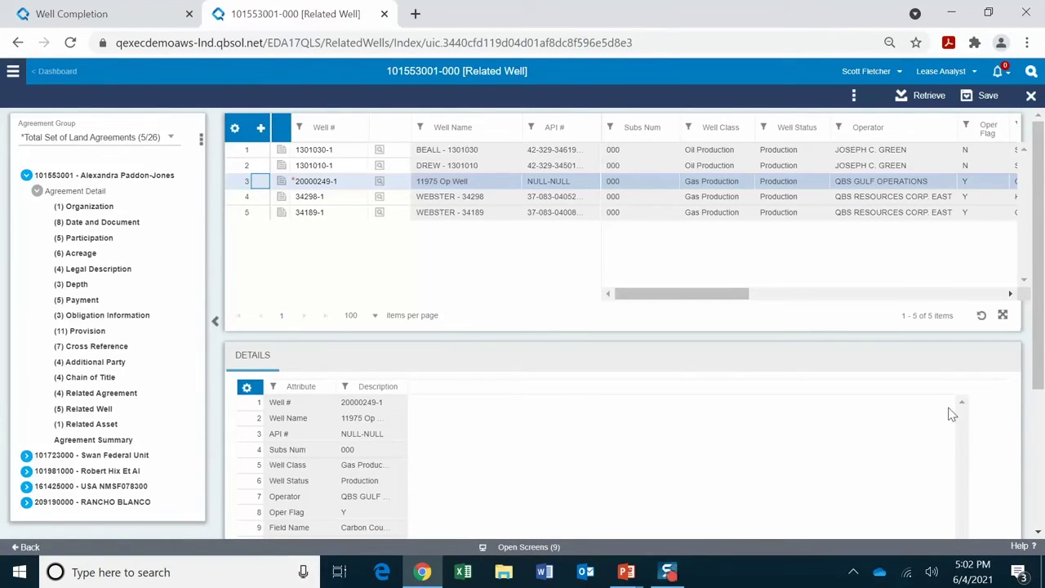
drag(1040, 372, 1040, 434)
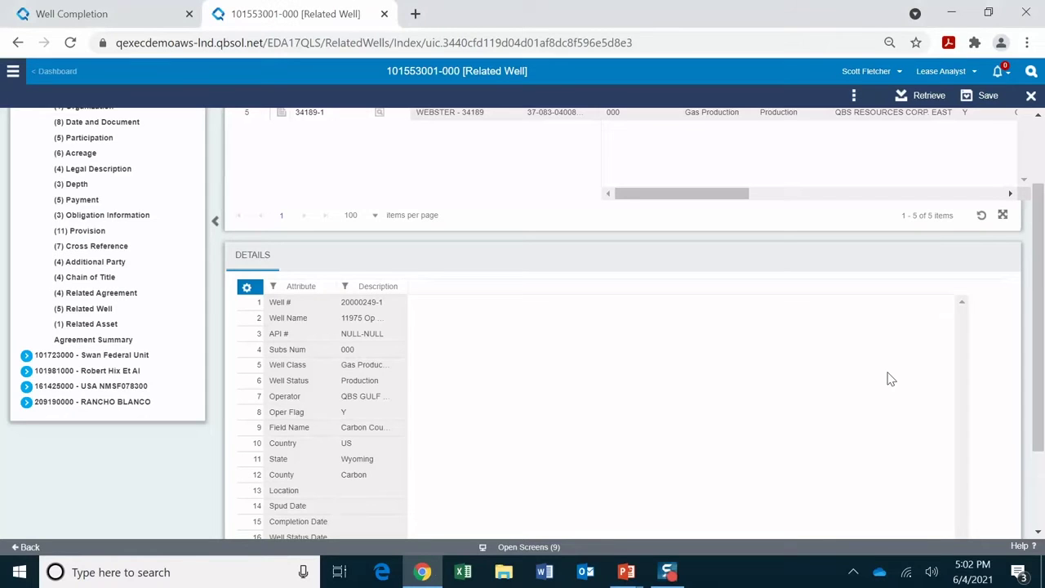
scroll(807, 382, up, 3)
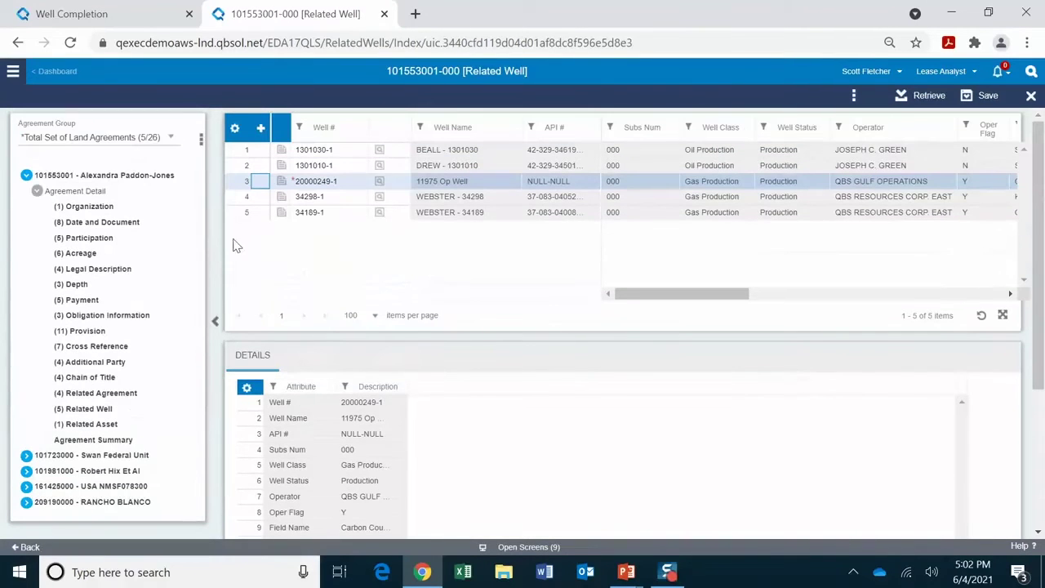
Step: Open the land agreement's Payment records and select the first damage payment
click(88, 300)
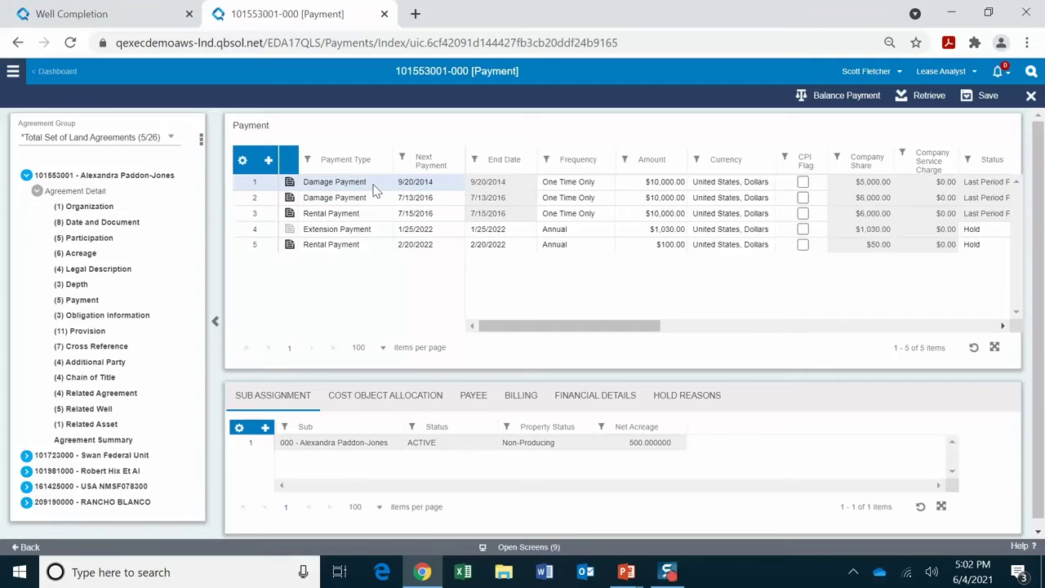
click(408, 182)
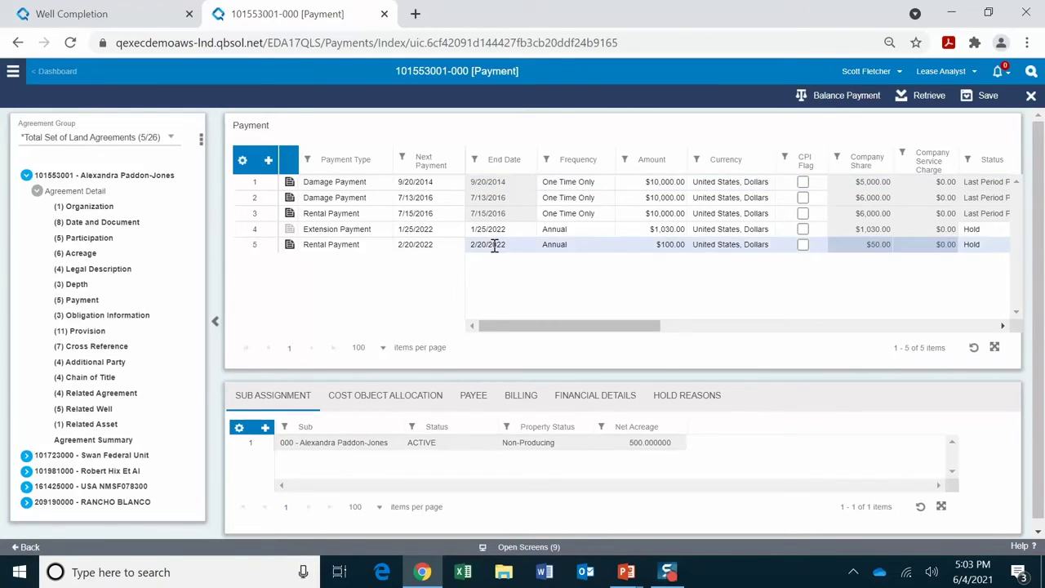
Step: Go to the open Code/Decode Value Maintenance screen for AFIS_GL_CROSS_REF and examine its GL account and offset account columns
click(535, 548)
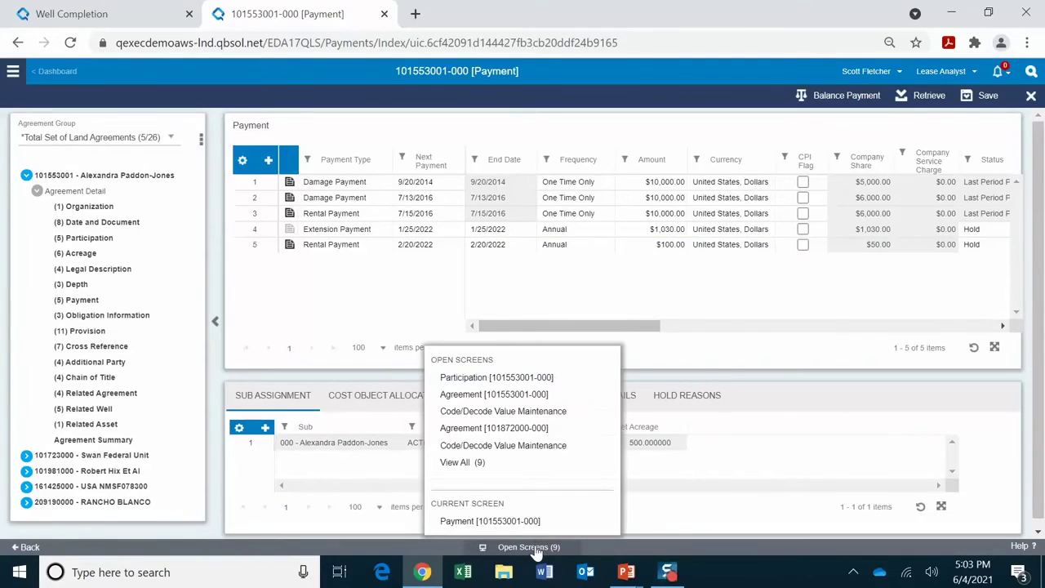
click(499, 417)
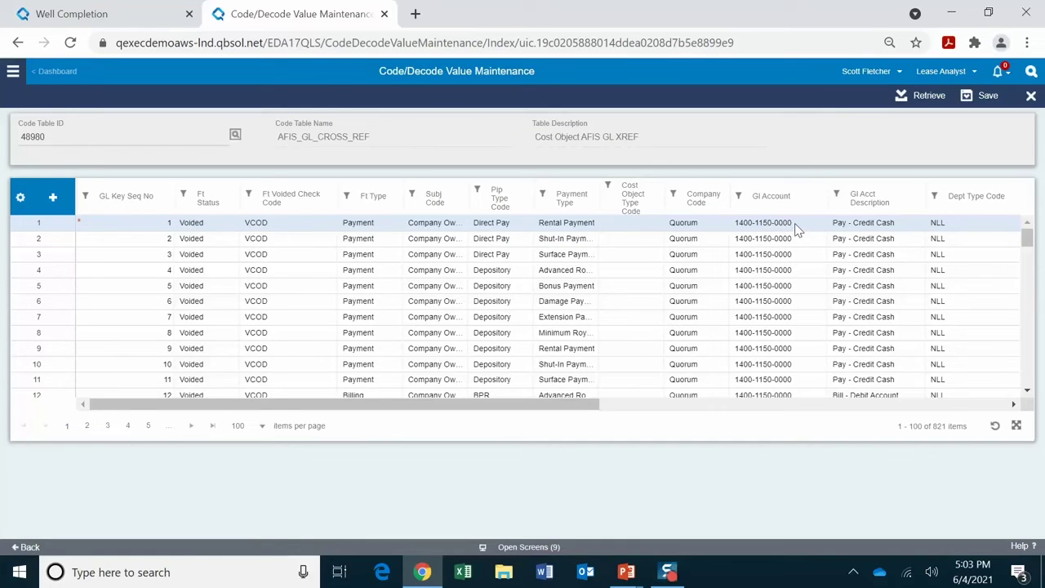
drag(560, 406, 698, 411)
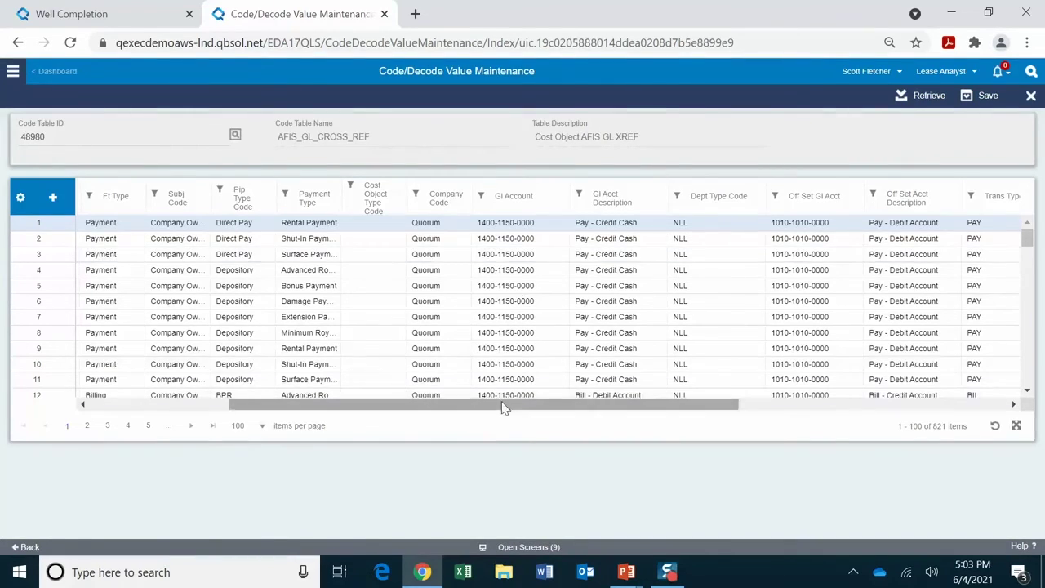
drag(504, 406, 308, 398)
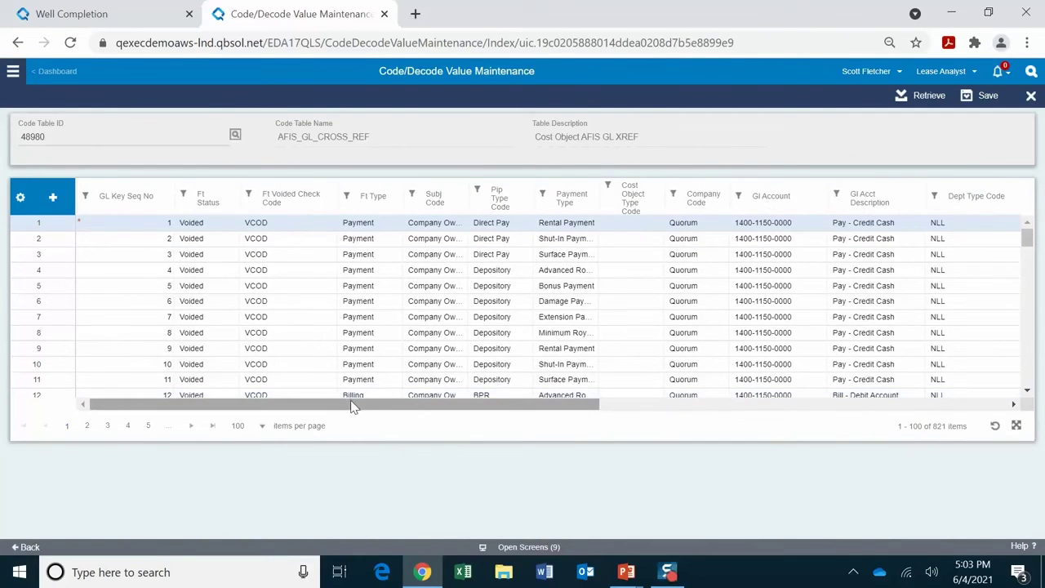